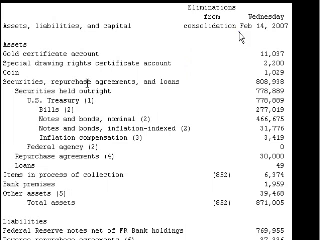
# - Underline the Feb 14, 2007 header date and box the 871,005 Total assets value
pyautogui.moveTo(243, 38); pyautogui.dragTo(276, 34)
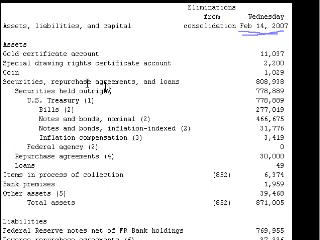
pyautogui.moveTo(276, 27); pyautogui.dragTo(270, 39)
pyautogui.moveTo(268, 36); pyautogui.dragTo(245, 36)
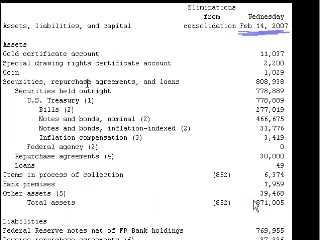
pyautogui.moveTo(256, 200)
pyautogui.mouseDown()
pyautogui.moveTo(288, 210)
pyautogui.moveTo(258, 210)
pyautogui.moveTo(289, 214)
pyautogui.mouseUp()
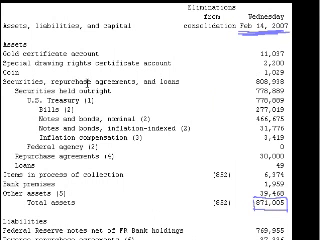
pyautogui.scroll(-2, 313, 99)
pyautogui.scroll(-5, 313, 99)
pyautogui.scroll(-3, 313, 99)
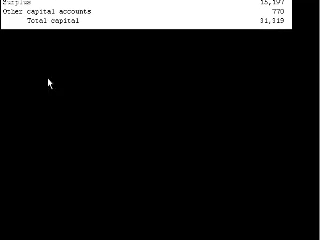
# - Sketch a tall 'Assets' rectangle with a left-side brace labelled with the asset total
pyautogui.moveTo(46, 62)
pyautogui.mouseDown()
pyautogui.moveTo(92, 160)
pyautogui.moveTo(105, 167)
pyautogui.mouseUp()
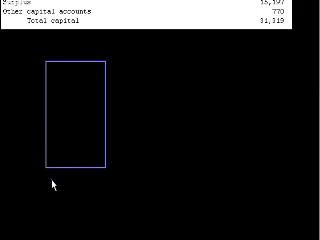
pyautogui.moveTo(52, 47)
pyautogui.mouseDown()
pyautogui.moveTo(60, 60)
pyautogui.moveTo(67, 55)
pyautogui.moveTo(95, 56)
pyautogui.mouseUp()
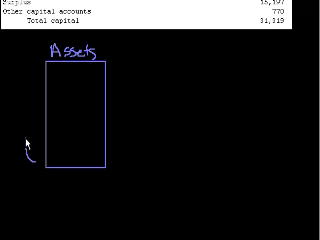
pyautogui.moveTo(26, 144); pyautogui.dragTo(26, 72)
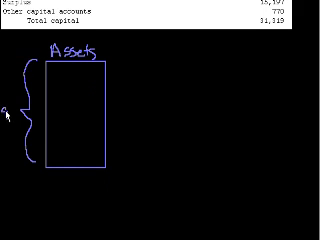
pyautogui.moveTo(7, 115)
pyautogui.mouseDown()
pyautogui.moveTo(20, 104)
pyautogui.moveTo(18, 96)
pyautogui.mouseUp()
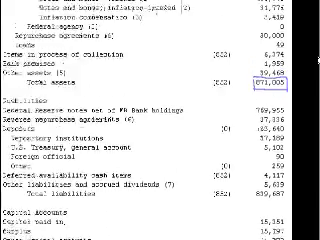
pyautogui.scroll(1, 110, 170)
# - Mark the Total liabilities figure 839,687
pyautogui.moveTo(251, 199); pyautogui.dragTo(254, 237)
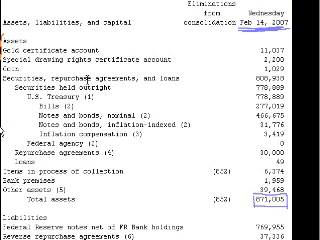
# - Underline below Total assets, circle the Coin value, and bracket the first three asset amounts
pyautogui.moveTo(5, 195); pyautogui.dragTo(125, 211)
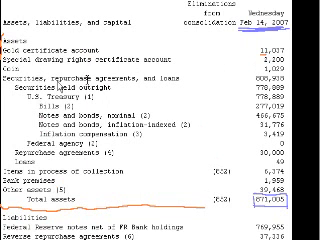
pyautogui.moveTo(272, 72); pyautogui.dragTo(280, 86)
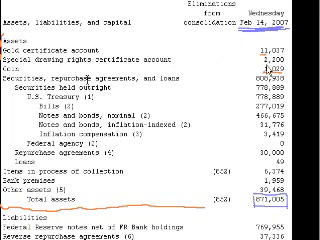
pyautogui.moveTo(264, 204); pyautogui.dragTo(258, 216)
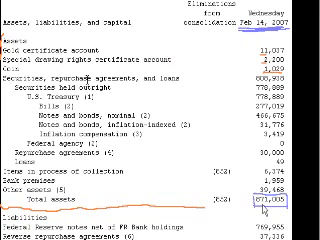
pyautogui.moveTo(265, 66); pyautogui.dragTo(265, 79)
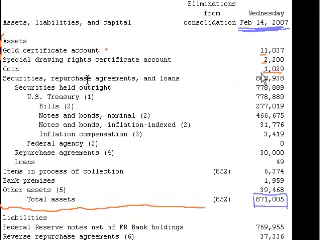
pyautogui.moveTo(258, 47)
pyautogui.mouseDown()
pyautogui.moveTo(258, 76)
pyautogui.moveTo(272, 75)
pyautogui.moveTo(280, 63)
pyautogui.moveTo(262, 64)
pyautogui.moveTo(262, 44)
pyautogui.mouseUp()
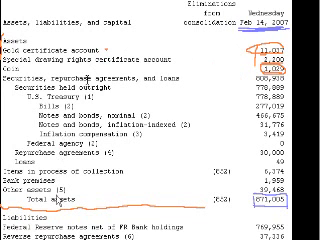
pyautogui.moveTo(274, 66)
pyautogui.mouseDown()
pyautogui.moveTo(272, 57)
pyautogui.moveTo(271, 62)
pyautogui.moveTo(266, 57)
pyautogui.mouseUp()
pyautogui.moveTo(259, 203); pyautogui.dragTo(264, 214)
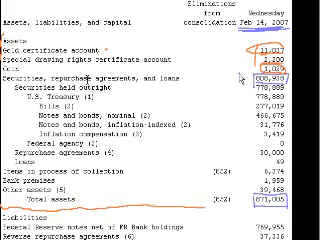
# - Tick the securities, repurchase agreements and loans row and outline the securities held outright rows
pyautogui.moveTo(184, 71); pyautogui.dragTo(195, 68)
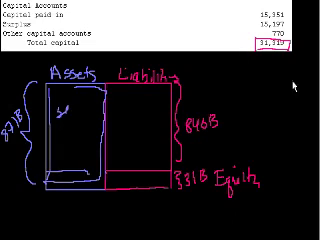
pyautogui.scroll(3, 160, 120)
pyautogui.scroll(3, 160, 120)
pyautogui.scroll(1, 160, 120)
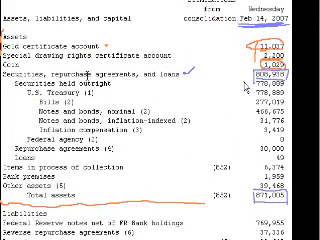
pyautogui.moveTo(15, 90)
pyautogui.mouseDown()
pyautogui.moveTo(190, 158)
pyautogui.moveTo(200, 96)
pyautogui.moveTo(145, 84)
pyautogui.moveTo(75, 79)
pyautogui.moveTo(18, 84)
pyautogui.mouseUp()
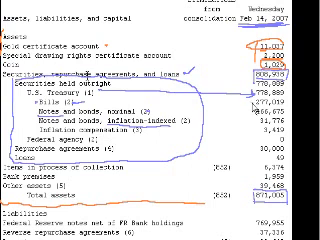
# - Draw a blue circle around the 778,880 securities held outright amount
pyautogui.moveTo(266, 89); pyautogui.dragTo(288, 97)
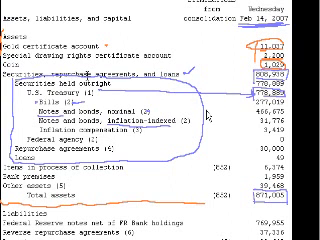
pyautogui.scroll(-3, 287, 100)
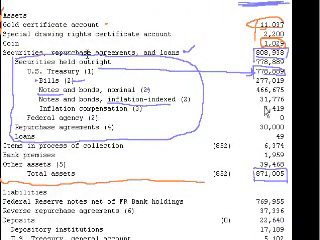
# - Highlight the inflation compensation value and box the Repurchase agreements row and its 30,000
pyautogui.moveTo(266, 110); pyautogui.dragTo(273, 110)
pyautogui.moveTo(142, 131); pyautogui.dragTo(240, 131)
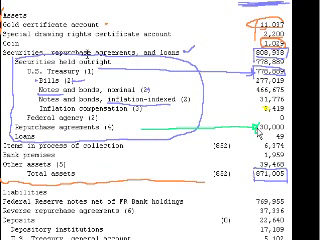
pyautogui.moveTo(276, 121)
pyautogui.mouseDown()
pyautogui.moveTo(262, 132)
pyautogui.moveTo(276, 121)
pyautogui.mouseUp()
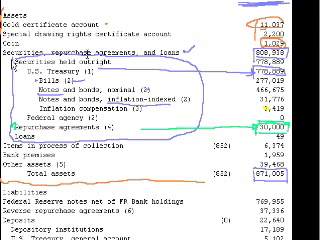
pyautogui.moveTo(12, 127); pyautogui.dragTo(93, 130)
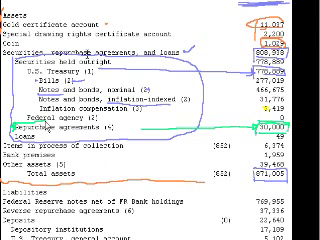
pyautogui.moveTo(55, 135); pyautogui.dragTo(12, 132)
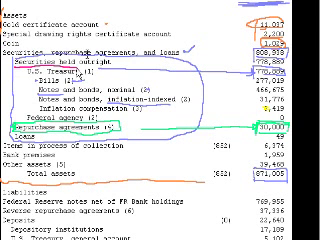
# - Circle the Securities held outright label, Bank premises 1,960, and the U.S. Treasury total
pyautogui.moveTo(92, 68); pyautogui.dragTo(108, 60)
pyautogui.moveTo(56, 57); pyautogui.dragTo(56, 68)
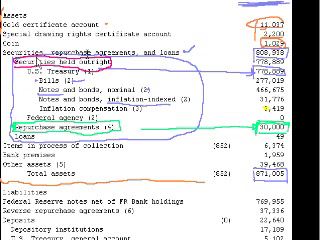
pyautogui.moveTo(80, 55); pyautogui.dragTo(80, 66)
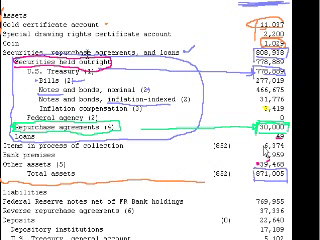
pyautogui.moveTo(286, 146)
pyautogui.mouseDown()
pyautogui.moveTo(274, 146)
pyautogui.moveTo(265, 156)
pyautogui.moveTo(291, 150)
pyautogui.mouseUp()
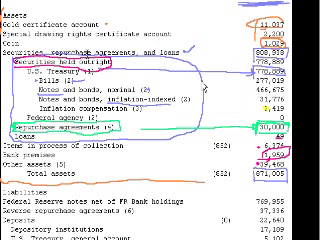
pyautogui.moveTo(264, 67); pyautogui.dragTo(256, 66)
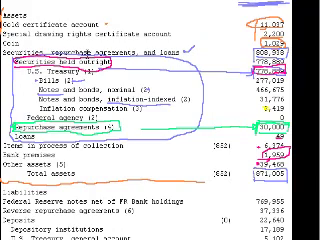
pyautogui.scroll(-1, 160, 120)
pyautogui.scroll(-3, 160, 120)
pyautogui.scroll(-3, 160, 120)
pyautogui.scroll(-1, 160, 120)
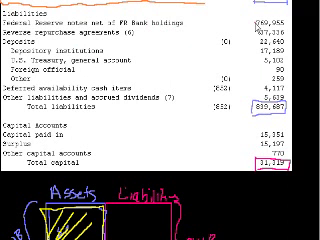
# - Box the Federal Reserve notes label and 769,955, then hatch Liabilities pink above an Equity strip
pyautogui.moveTo(256, 22); pyautogui.dragTo(285, 22)
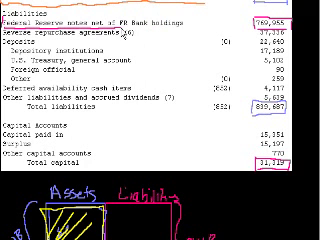
pyautogui.moveTo(183, 28)
pyautogui.mouseDown()
pyautogui.moveTo(182, 16)
pyautogui.moveTo(130, 16)
pyautogui.moveTo(62, 27)
pyautogui.mouseUp()
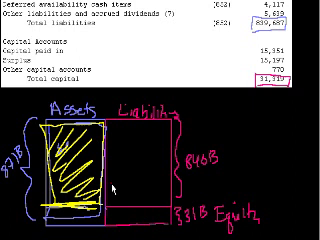
pyautogui.moveTo(106, 188); pyautogui.dragTo(170, 188)
pyautogui.moveTo(107, 156); pyautogui.dragTo(118, 129)
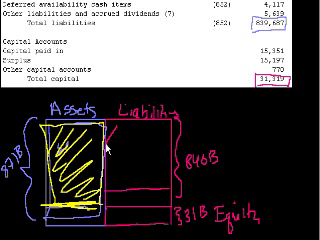
pyautogui.moveTo(114, 170); pyautogui.dragTo(132, 128)
pyautogui.moveTo(135, 178); pyautogui.dragTo(165, 128)
pyautogui.moveTo(150, 185); pyautogui.dragTo(185, 140)
pyautogui.moveTo(165, 186); pyautogui.dragTo(192, 160)
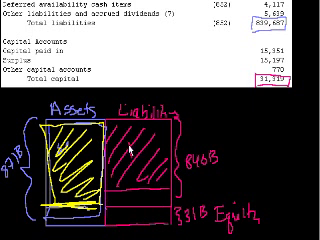
pyautogui.moveTo(124, 170)
pyautogui.mouseDown()
pyautogui.moveTo(137, 150)
pyautogui.moveTo(150, 155)
pyautogui.moveTo(158, 150)
pyautogui.mouseUp()
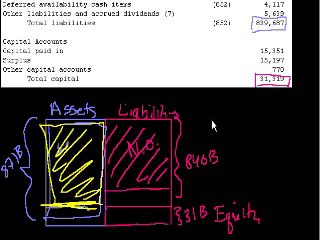
pyautogui.scroll(5, 134, 100)
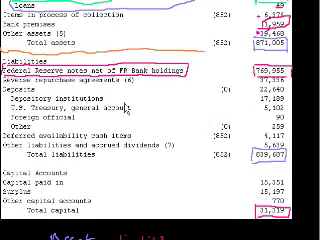
# - Box reverse repos and deposits amounts in pink; underline Treasury account and depository rows in orange
pyautogui.moveTo(272, 76); pyautogui.dragTo(295, 86)
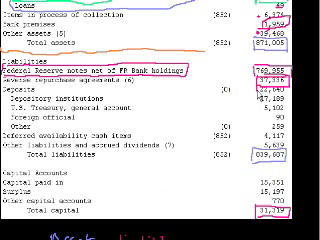
pyautogui.moveTo(269, 85); pyautogui.dragTo(270, 100)
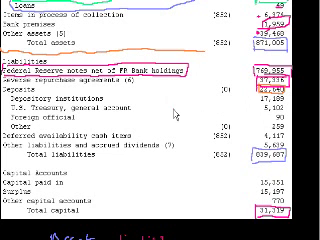
pyautogui.moveTo(150, 113)
pyautogui.mouseDown()
pyautogui.moveTo(262, 98)
pyautogui.moveTo(290, 101)
pyautogui.moveTo(255, 112)
pyautogui.mouseUp()
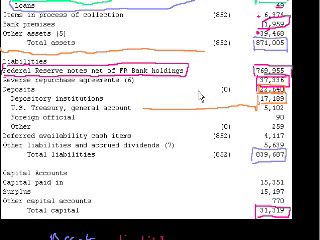
pyautogui.moveTo(200, 96)
pyautogui.mouseDown()
pyautogui.moveTo(240, 107)
pyautogui.moveTo(258, 100)
pyautogui.mouseUp()
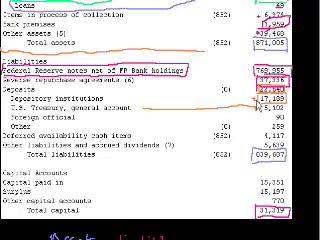
pyautogui.scroll(-2, 233, 114)
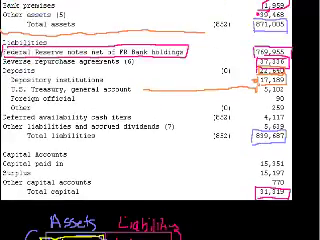
pyautogui.scroll(-10, 128, 146)
# - Mark the 90 and 259 deposit figures red, and ring 769,955 and the depository amount blue
pyautogui.moveTo(109, 140); pyautogui.dragTo(173, 139)
pyautogui.moveTo(109, 138)
pyautogui.mouseDown()
pyautogui.moveTo(124, 146)
pyautogui.moveTo(145, 142)
pyautogui.moveTo(162, 145)
pyautogui.mouseUp()
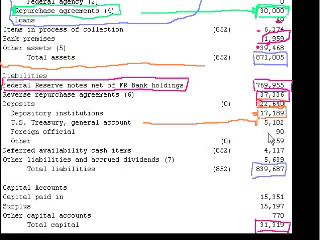
pyautogui.moveTo(278, 140); pyautogui.dragTo(275, 132)
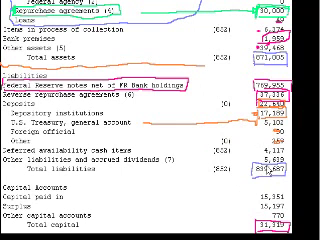
pyautogui.moveTo(258, 83); pyautogui.dragTo(258, 80)
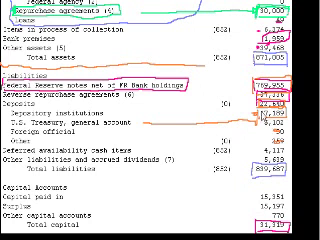
pyautogui.moveTo(262, 115); pyautogui.dragTo(260, 112)
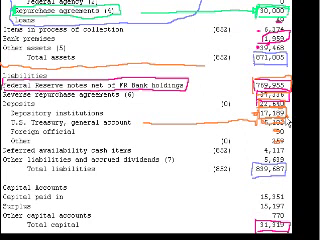
pyautogui.scroll(-2, 160, 120)
pyautogui.scroll(-3, 160, 120)
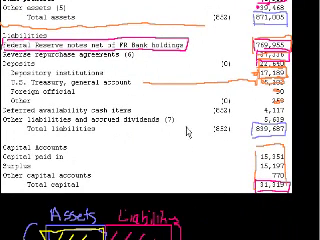
pyautogui.scroll(1, 160, 120)
pyautogui.scroll(5, 160, 120)
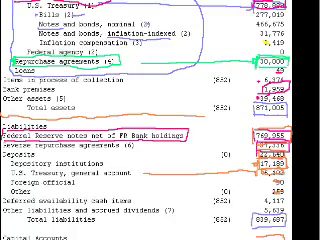
pyautogui.scroll(1, 160, 120)
pyautogui.scroll(1, 160, 120)
pyautogui.scroll(1, 160, 120)
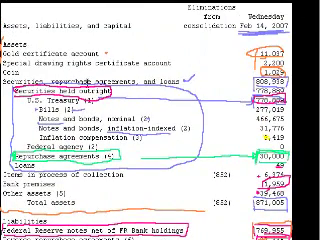
# - Draw a short orange stroke beside the 11,037 gold certificate account figure
pyautogui.moveTo(258, 68); pyautogui.dragTo(254, 84)
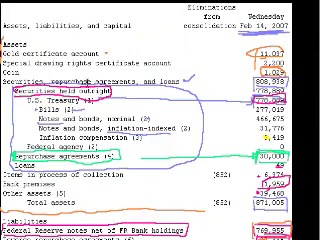
pyautogui.scroll(-1, 160, 120)
pyautogui.scroll(-3, 160, 120)
pyautogui.scroll(-3, 160, 120)
pyautogui.scroll(-4, 160, 120)
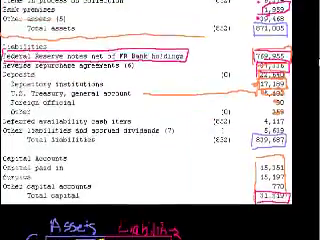
pyautogui.scroll(-1, 160, 120)
pyautogui.scroll(-1, 160, 120)
pyautogui.scroll(2, 160, 120)
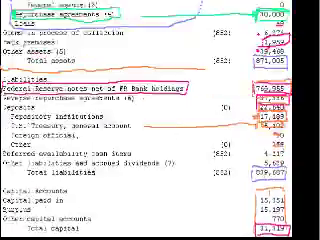
pyautogui.scroll(2, 185, 98)
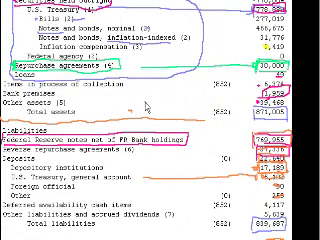